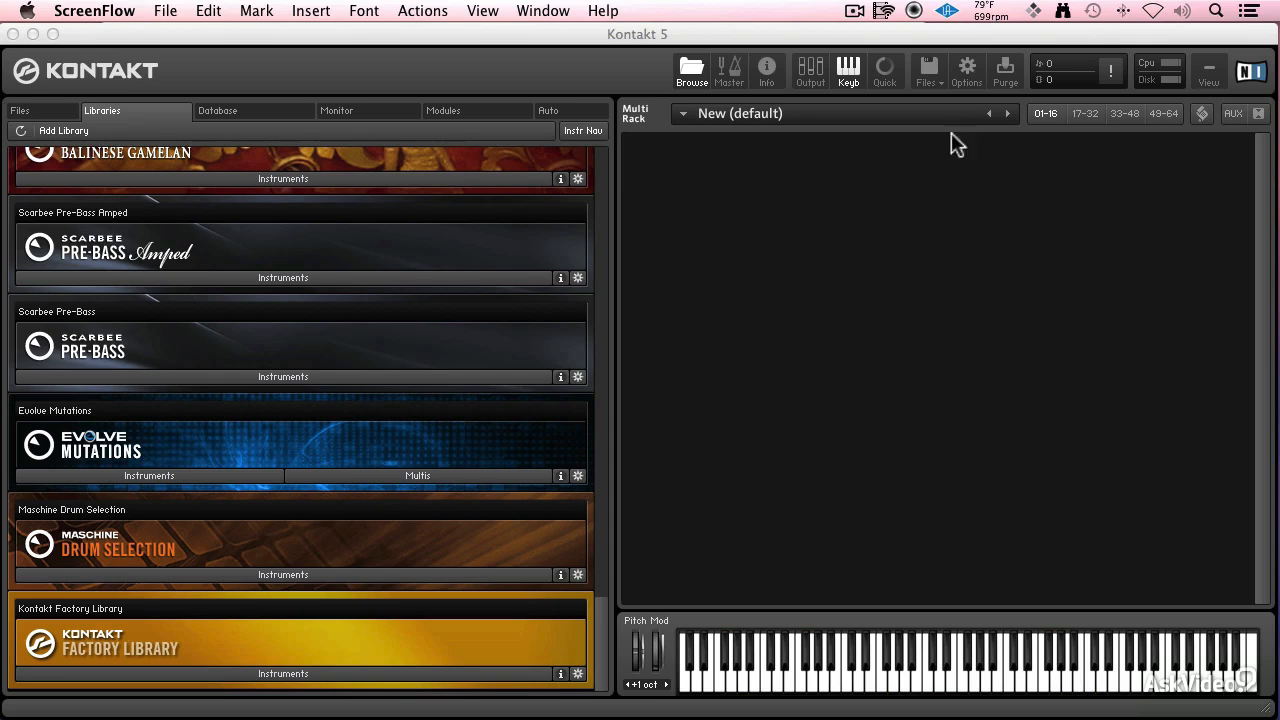
Create a new empty instrument, open it for editing and show its Mapping Editor.
click(930, 73)
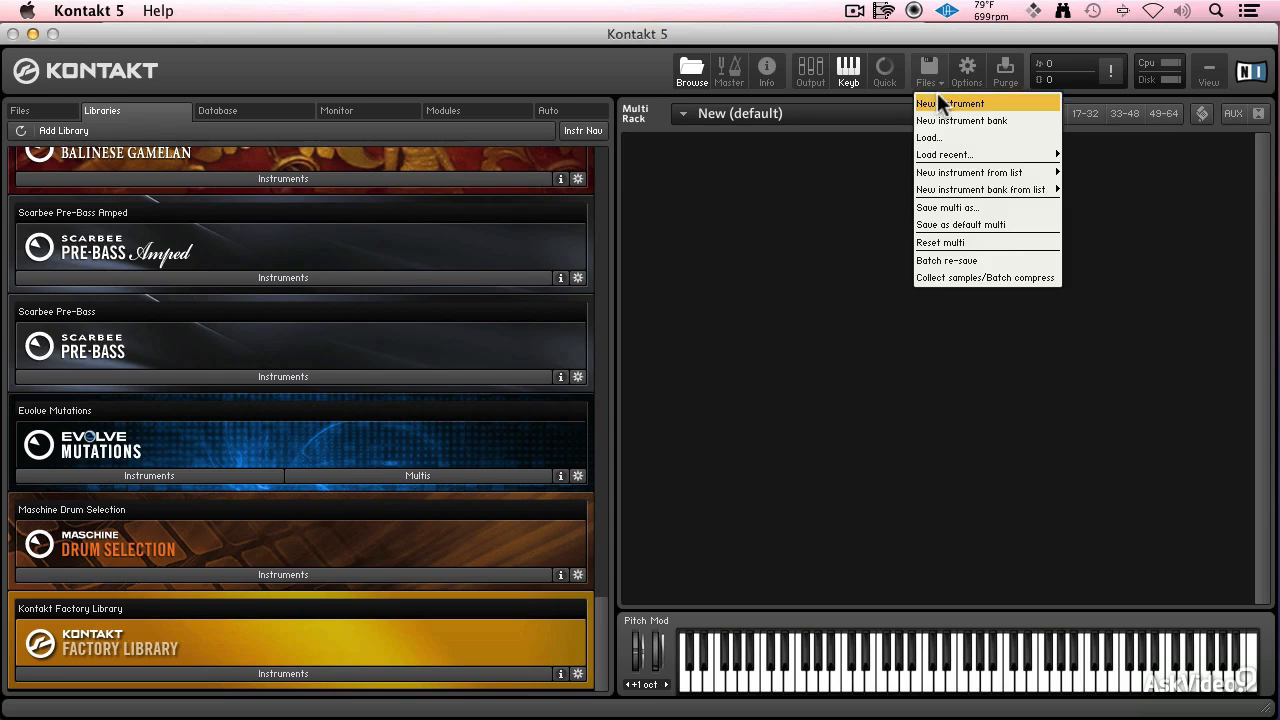
click(937, 98)
click(650, 150)
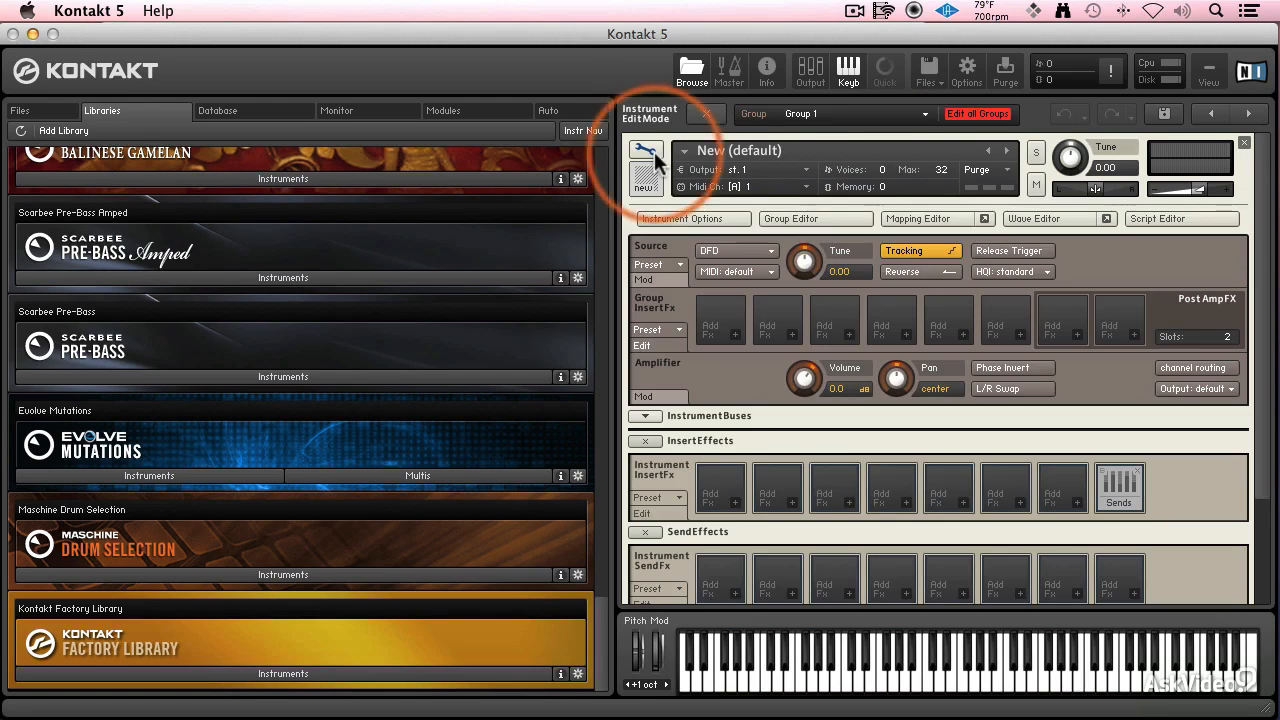
click(911, 218)
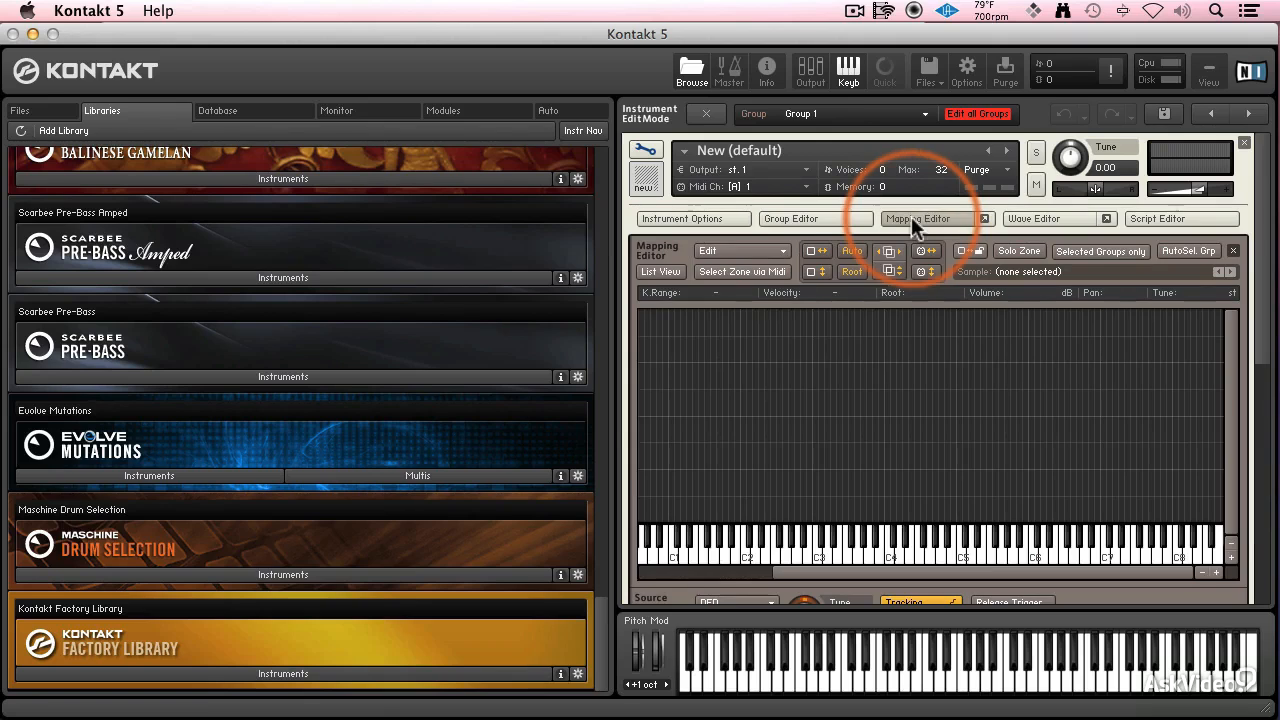
Import the ten Synth .aif samples from Finder into the mapping grid as adjacent zones from D#2 upward, and audition them.
mouse_move(250, 712)
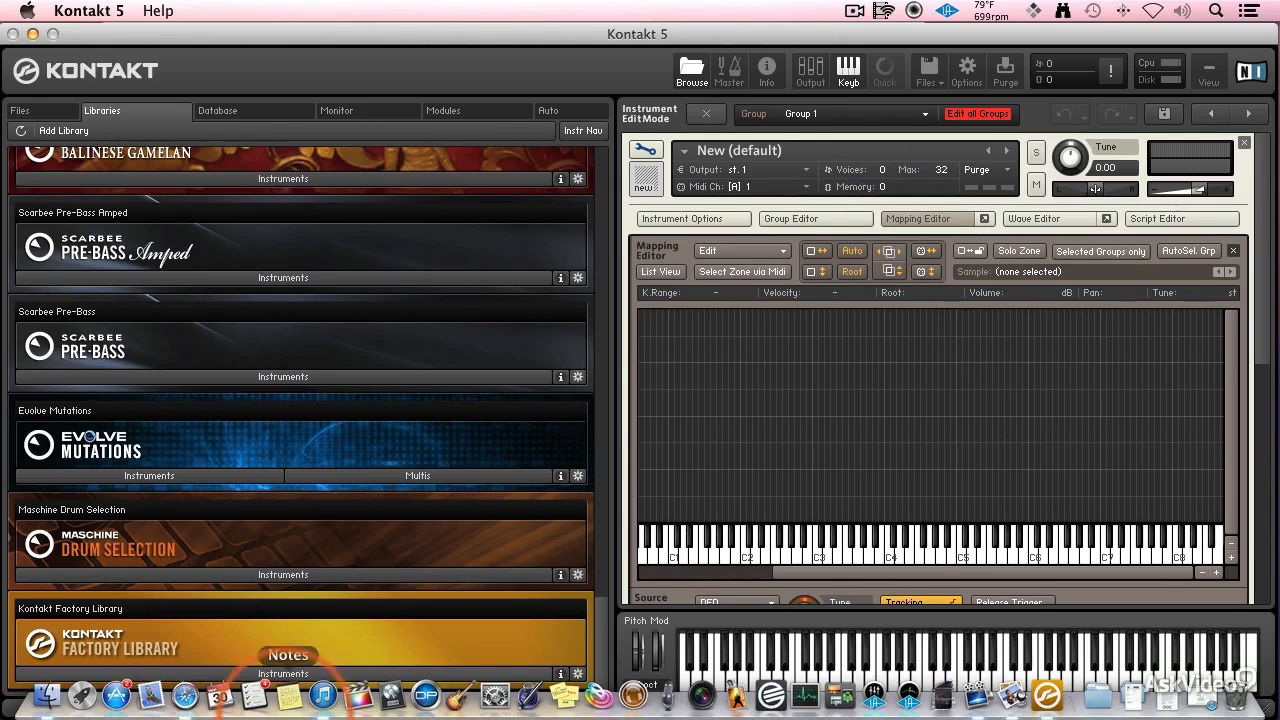
click(44, 698)
drag(597, 120, 366, 155)
drag(403, 207, 765, 375)
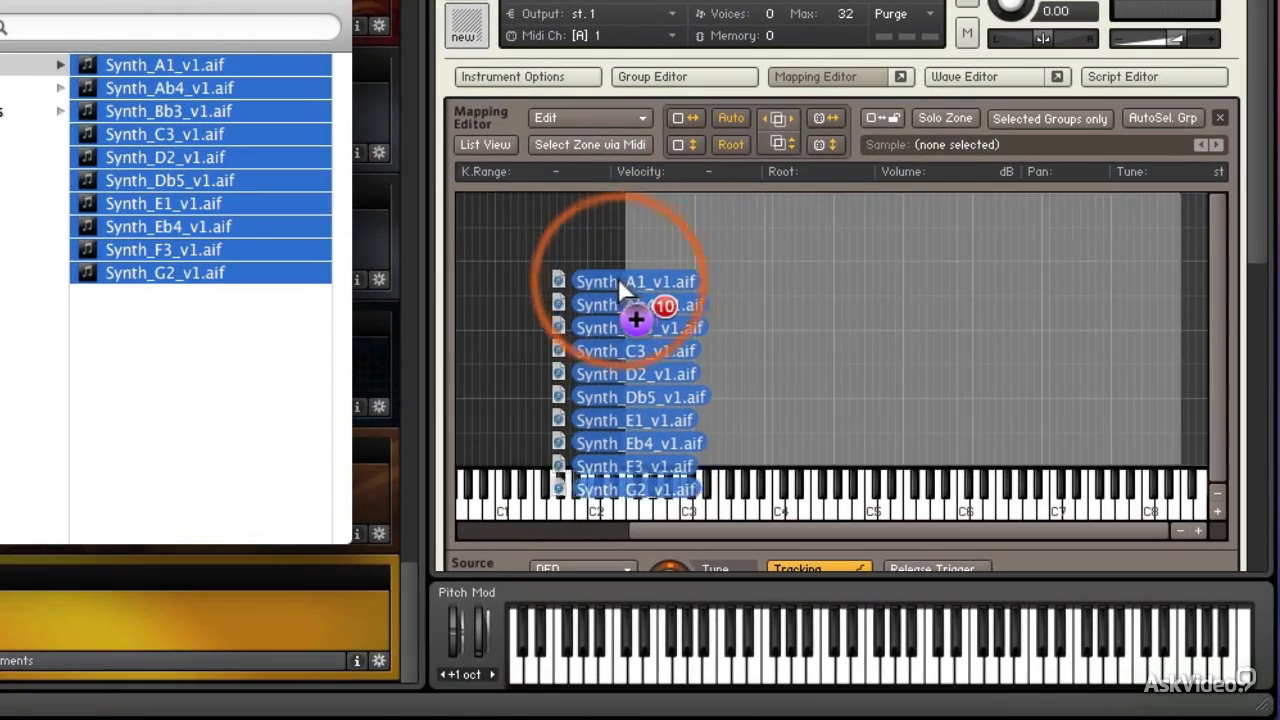
drag(618, 280, 611, 346)
click(563, 345)
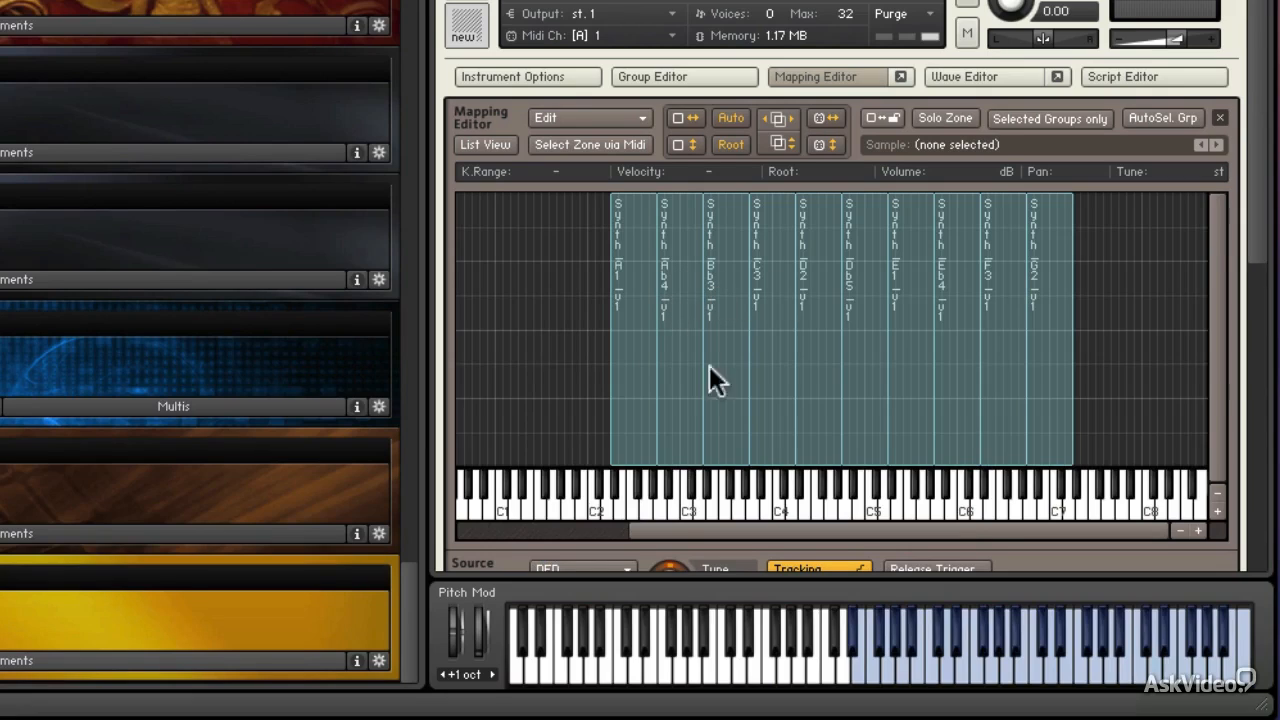
mouse_move(611, 492)
mouse_down()
mouse_move(732, 497)
mouse_move(859, 481)
mouse_up()
Open the auto map setup for all ten zones and assign the Synth filename token as the group name.
drag(571, 283, 1059, 319)
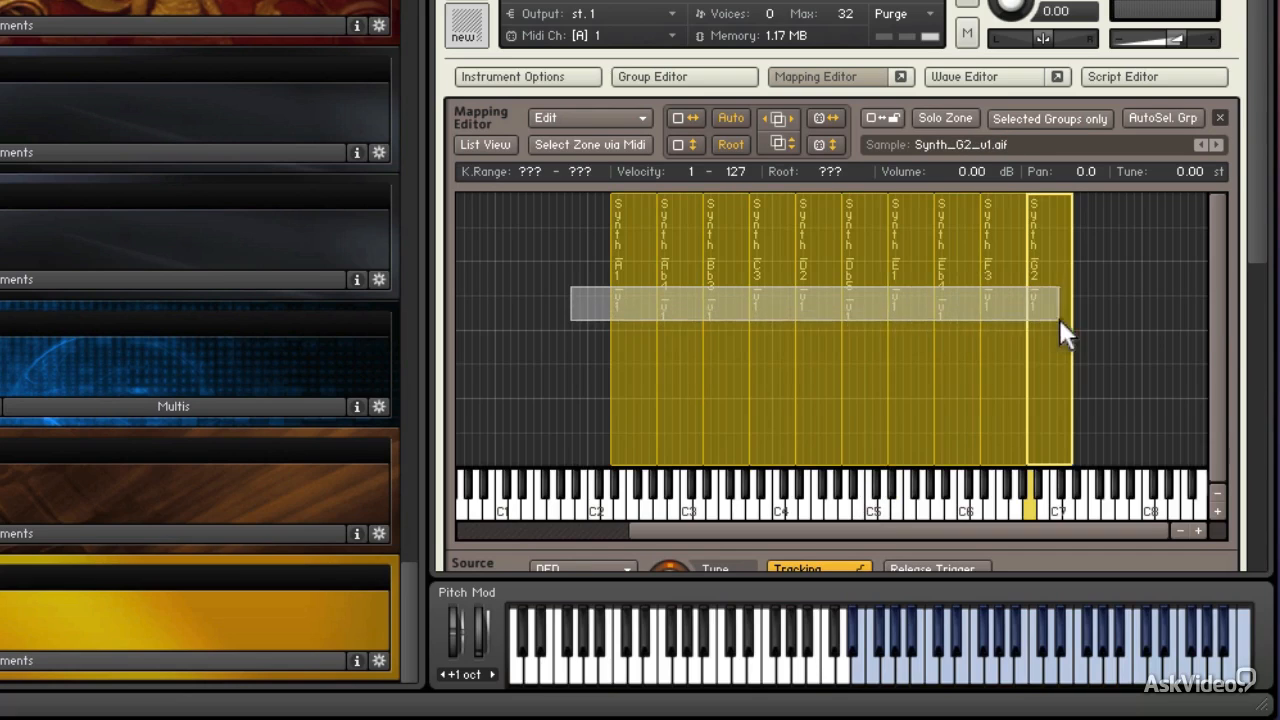
right_click(945, 234)
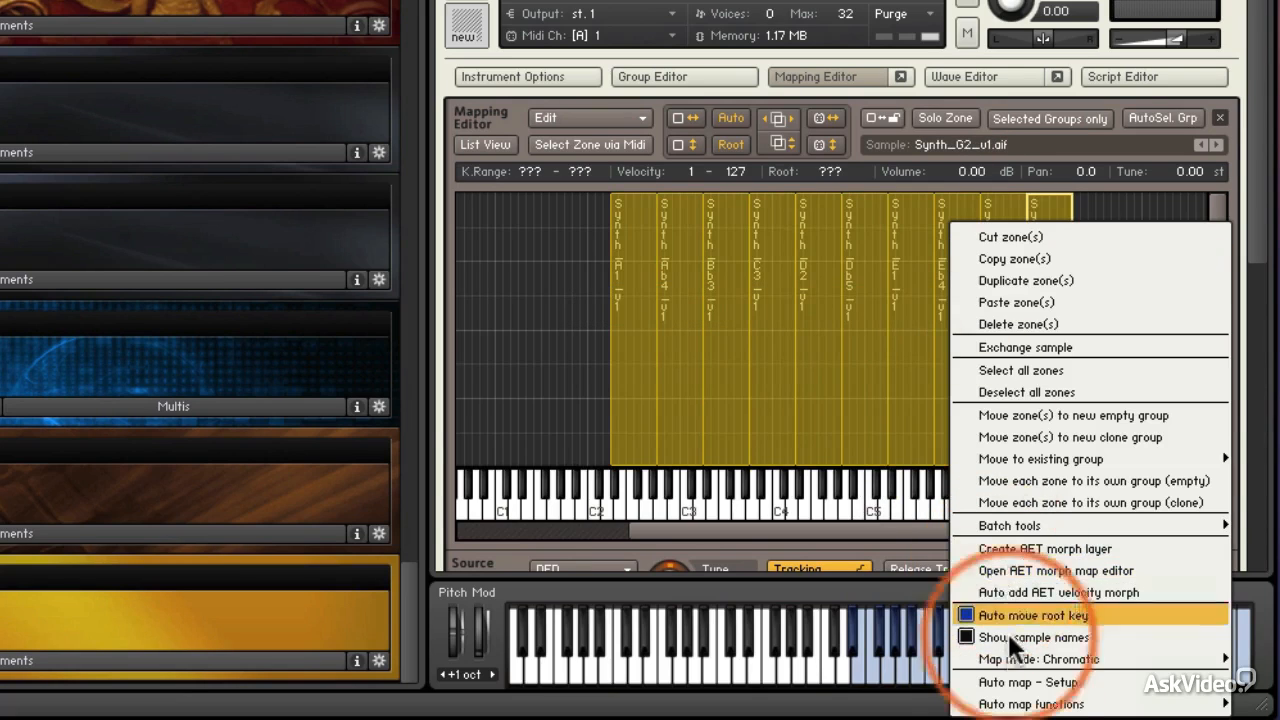
click(965, 682)
click(551, 409)
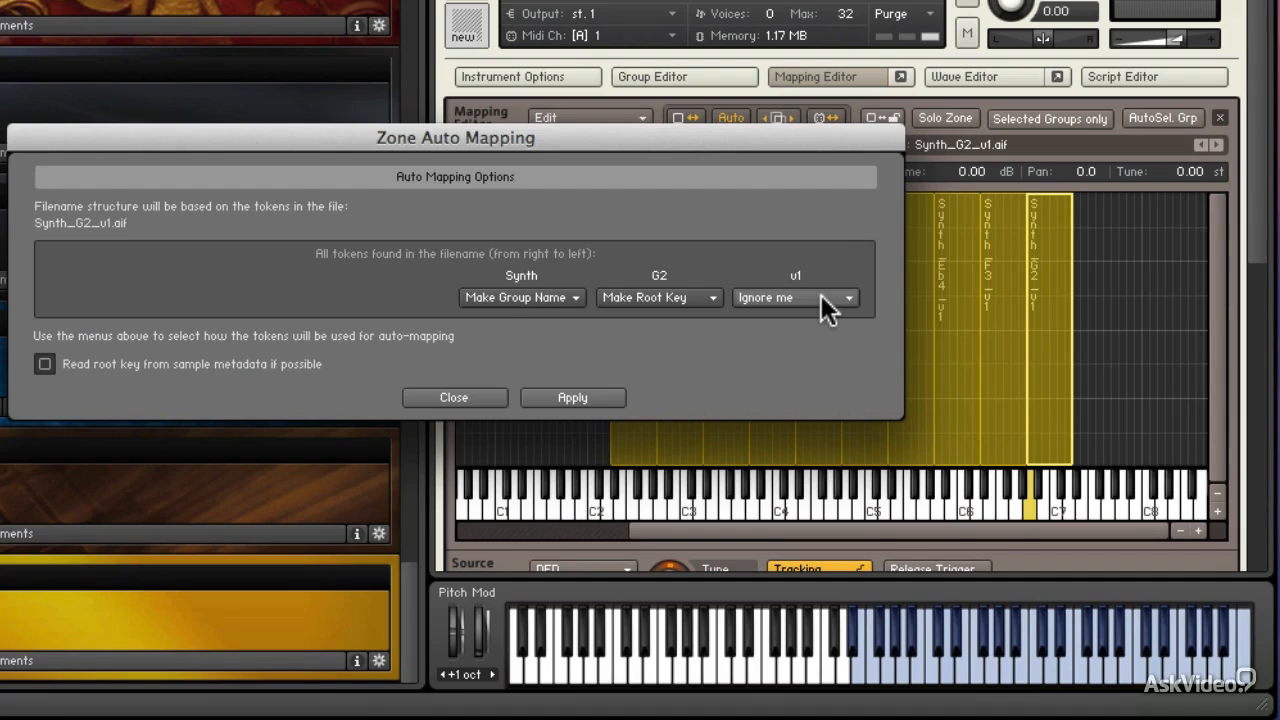
Keep the v1 token ignored, set the note-name token to Make Root Key, and apply the auto-mapping options.
click(821, 295)
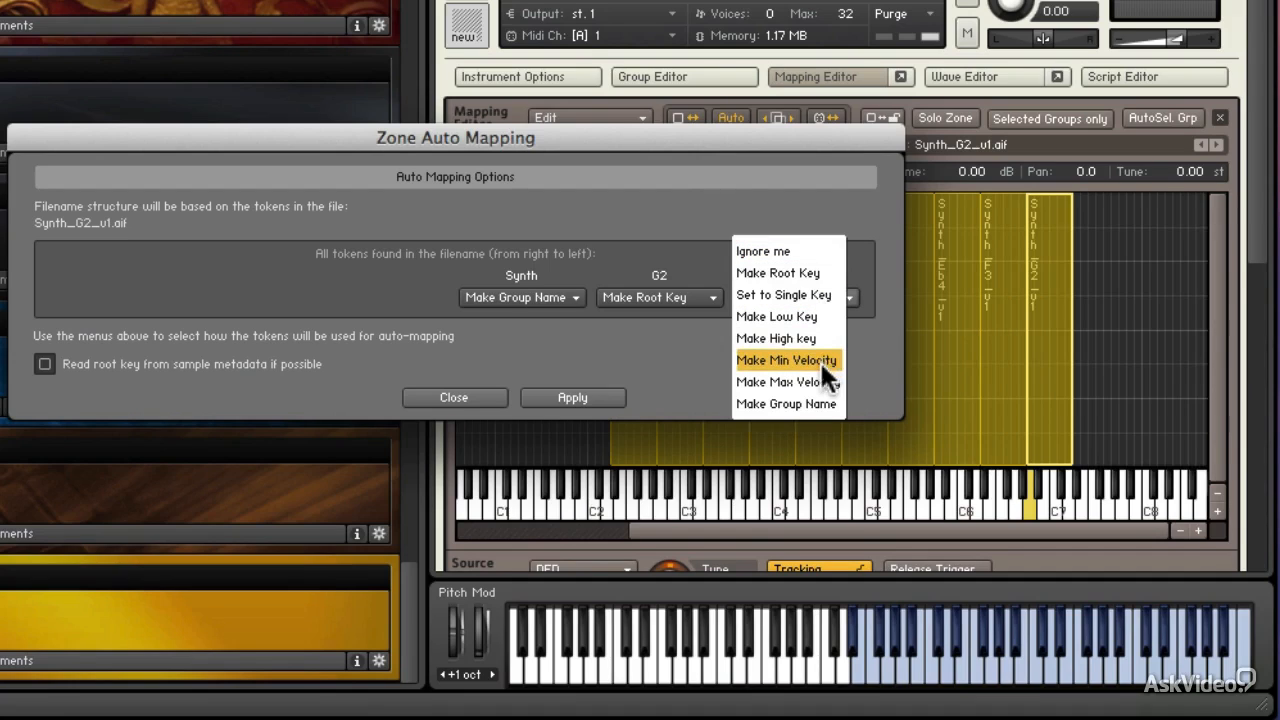
click(687, 179)
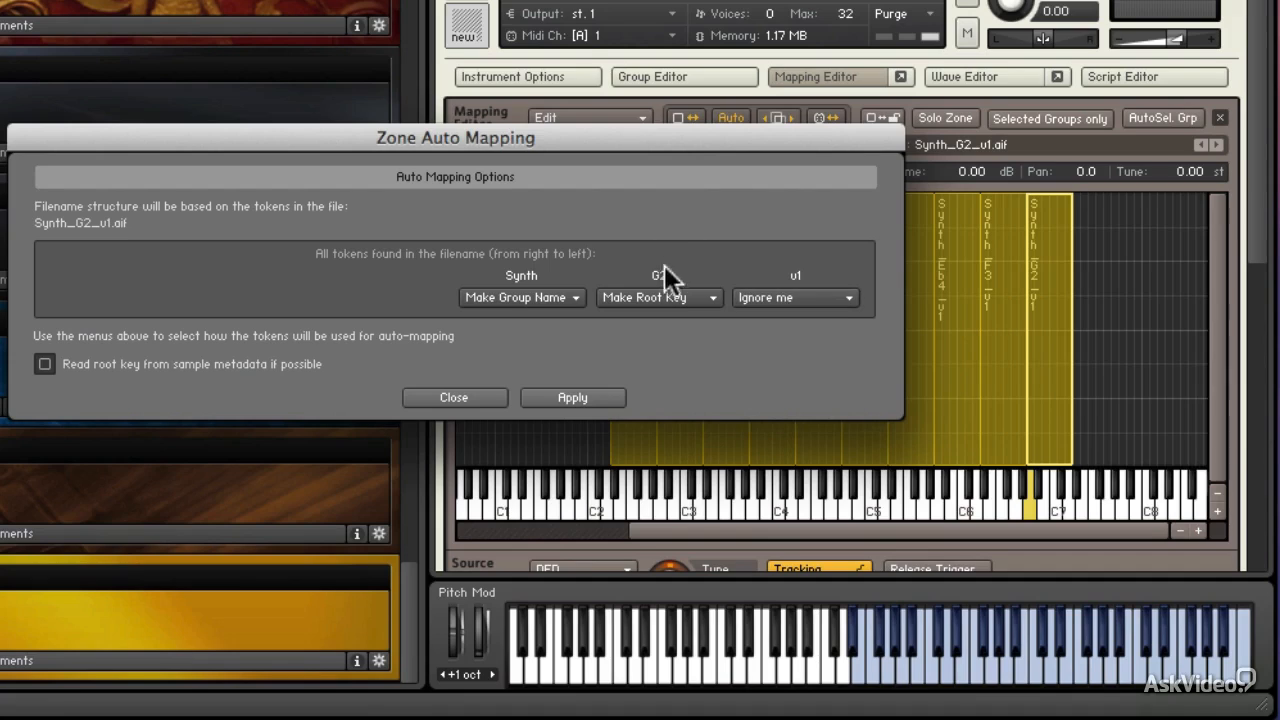
click(664, 292)
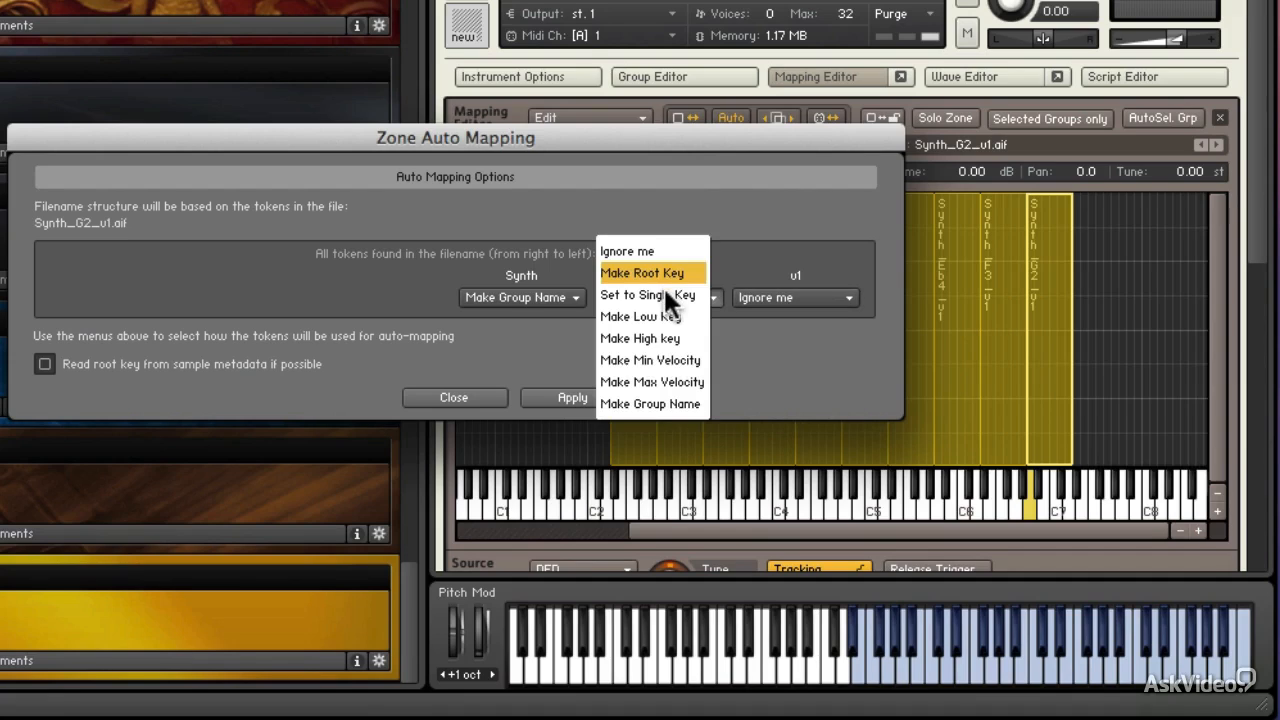
click(695, 273)
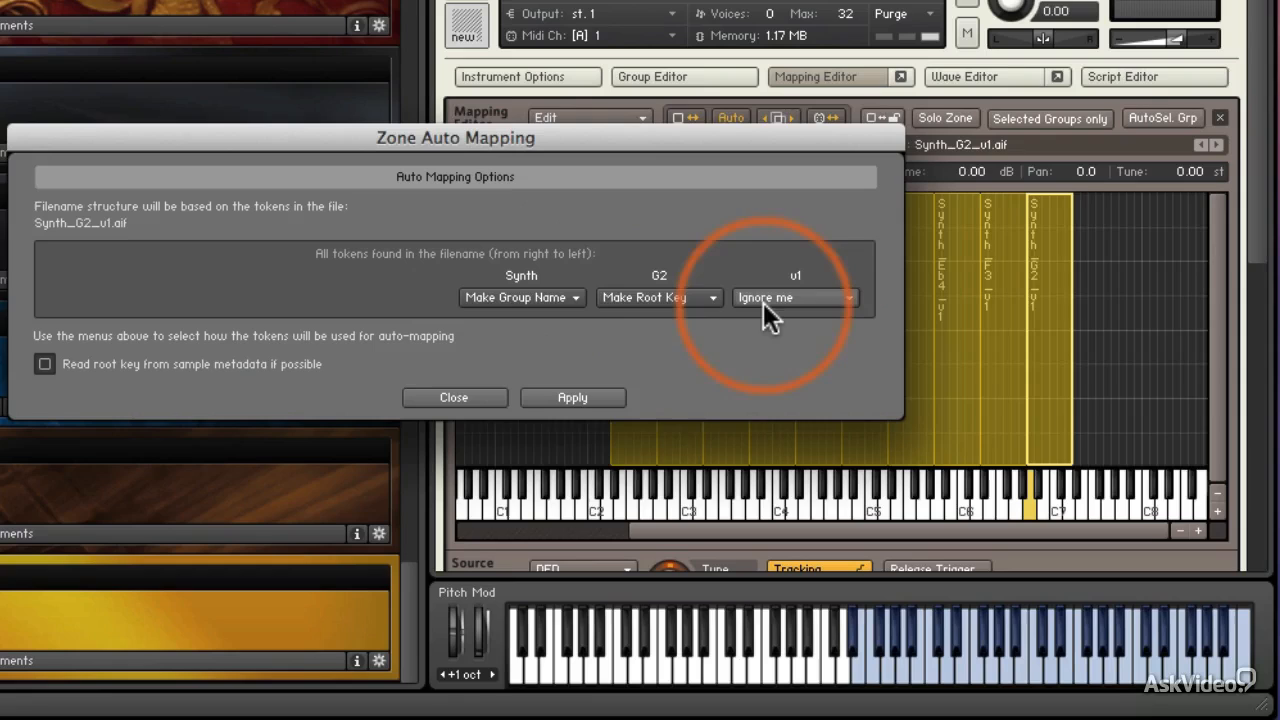
click(590, 401)
click(479, 397)
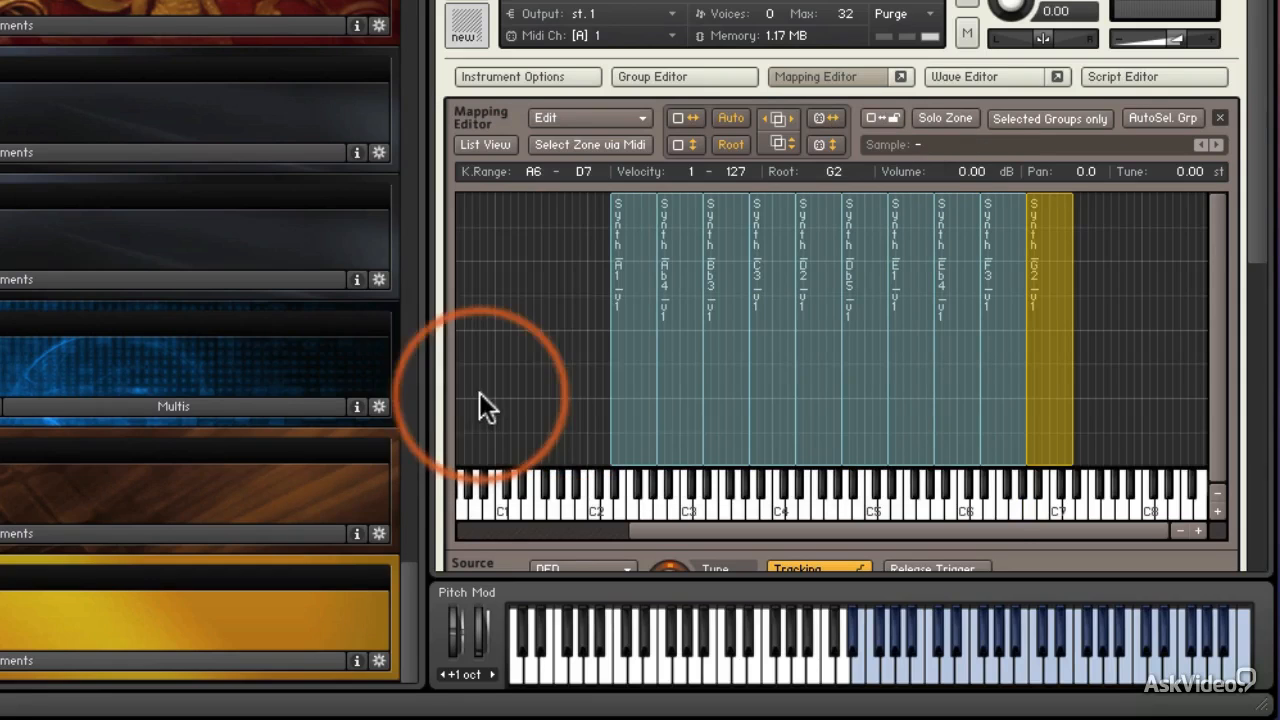
Run Auto map selected on all ten zones and audition the mapping across the keyboard.
drag(558, 296, 1073, 325)
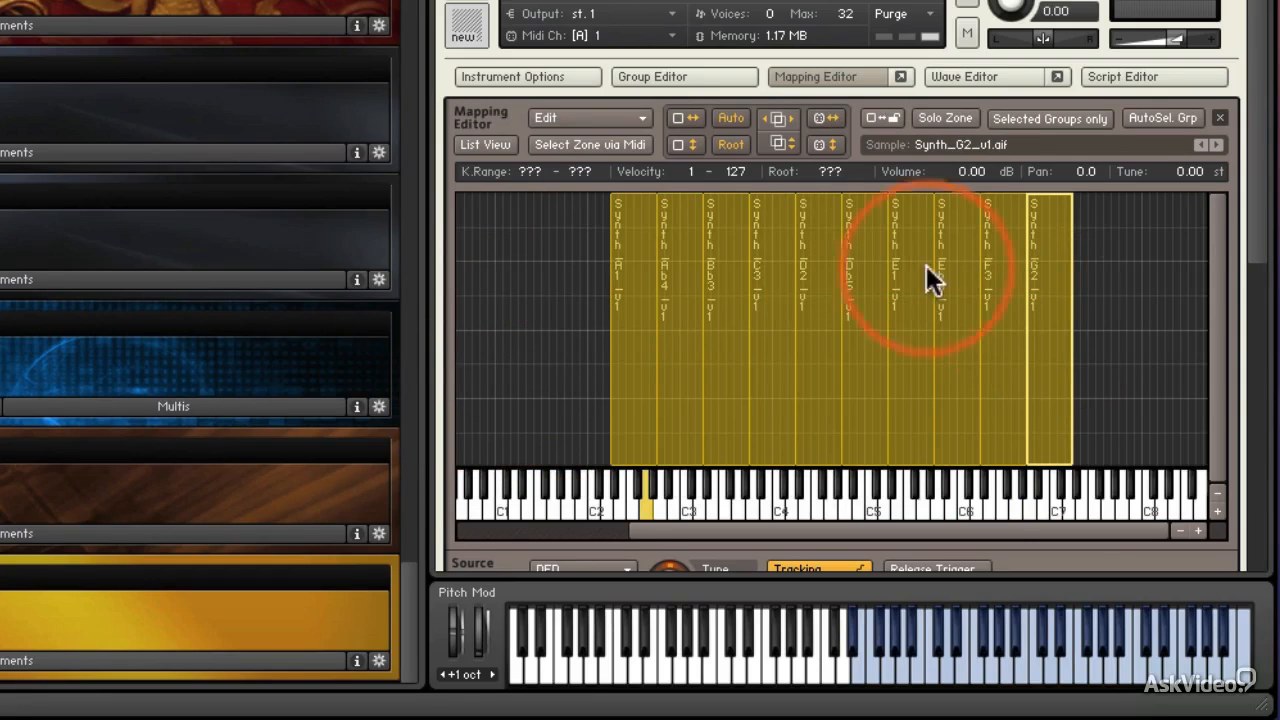
right_click(812, 226)
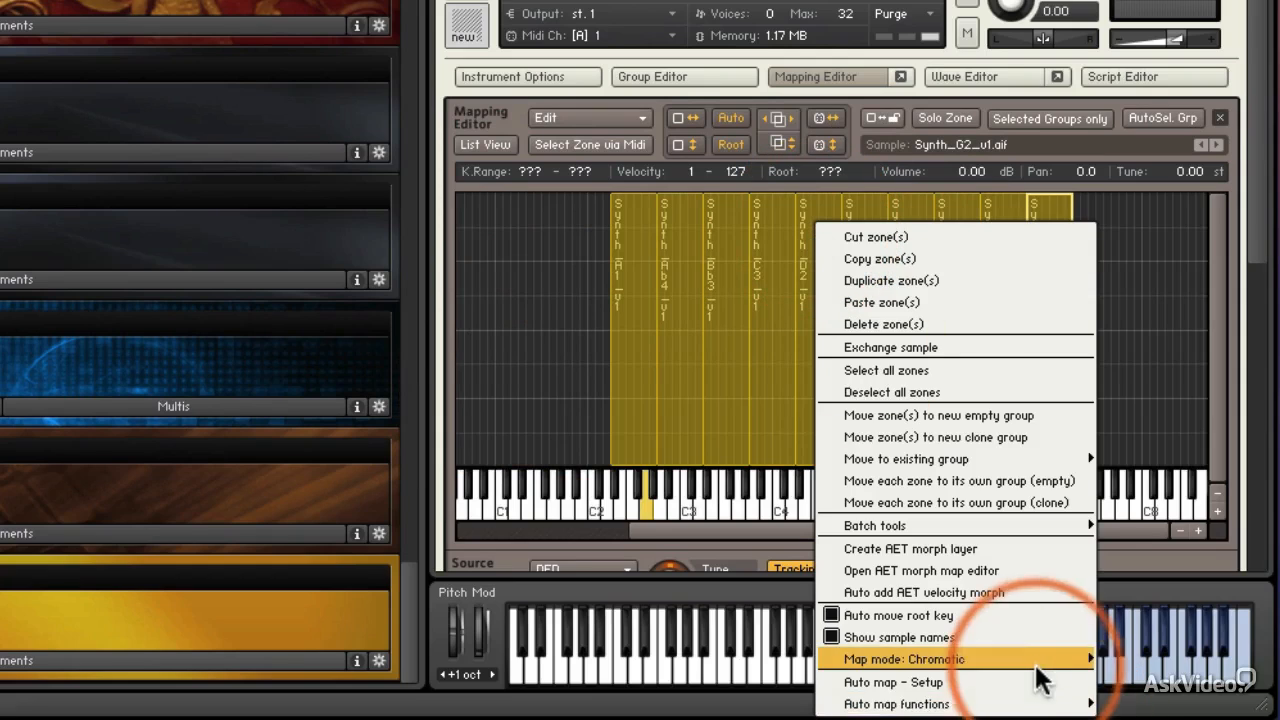
mouse_move(1040, 704)
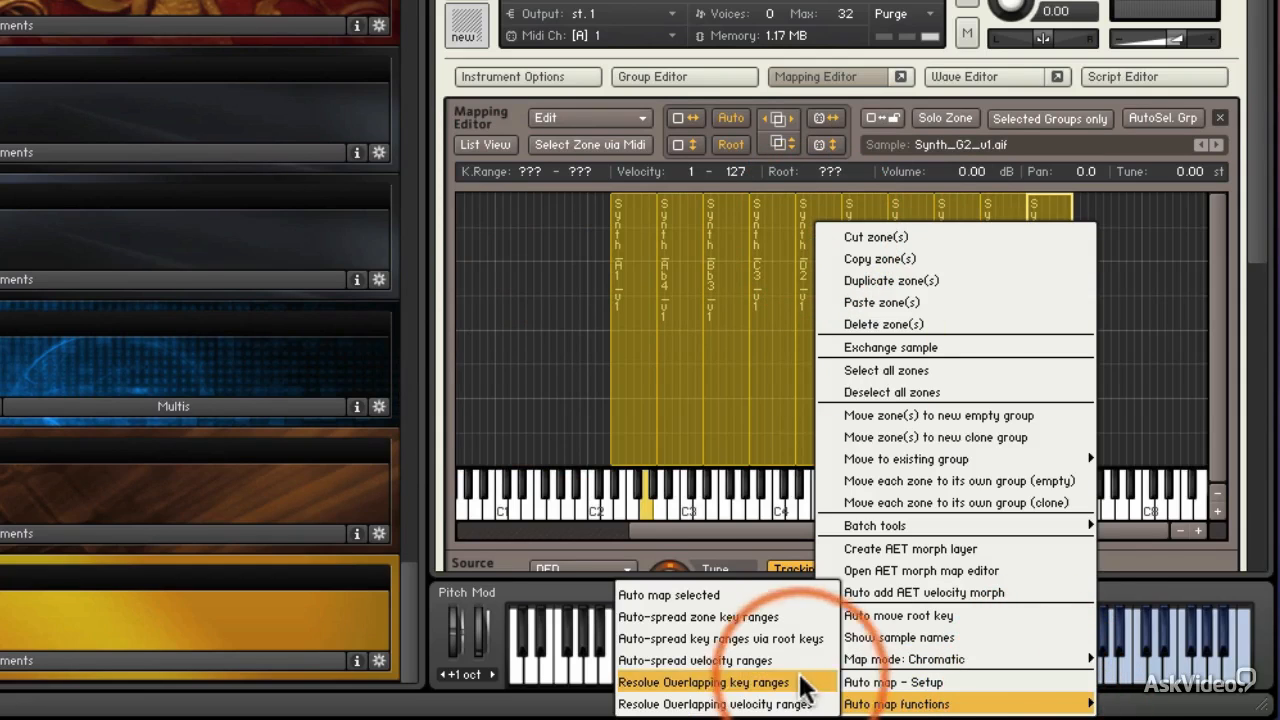
click(764, 596)
click(613, 499)
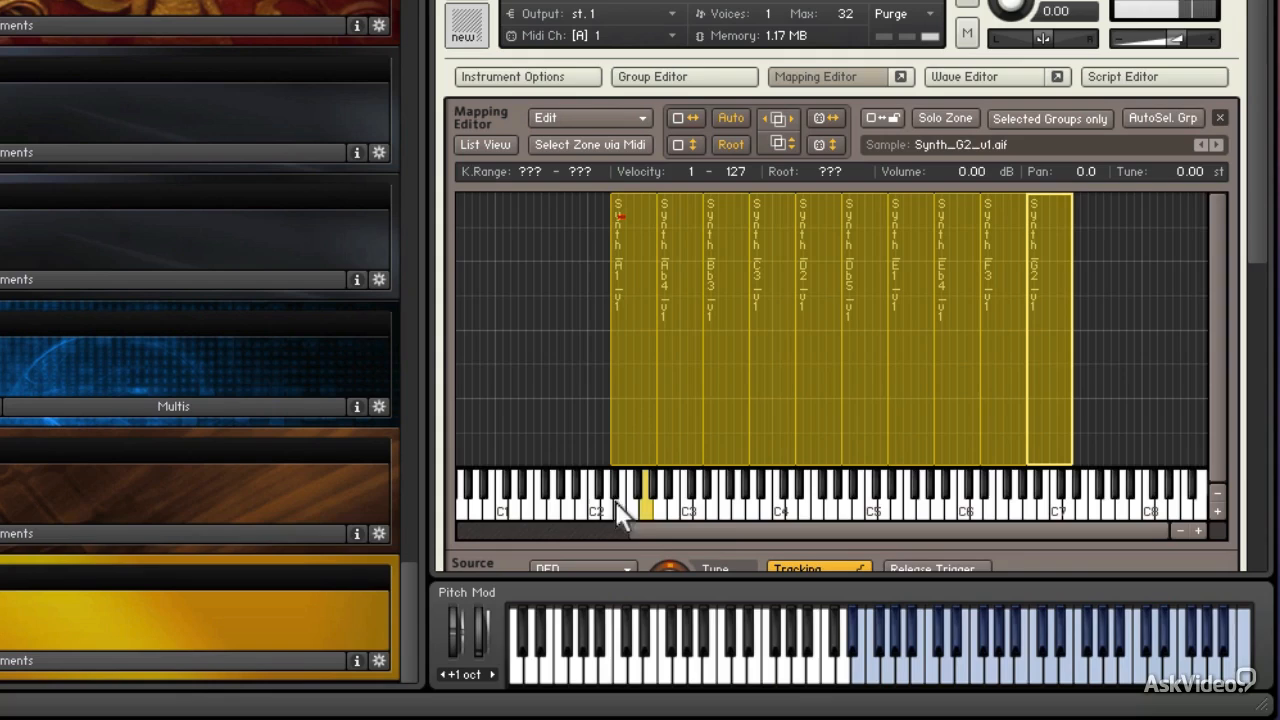
drag(615, 501, 939, 489)
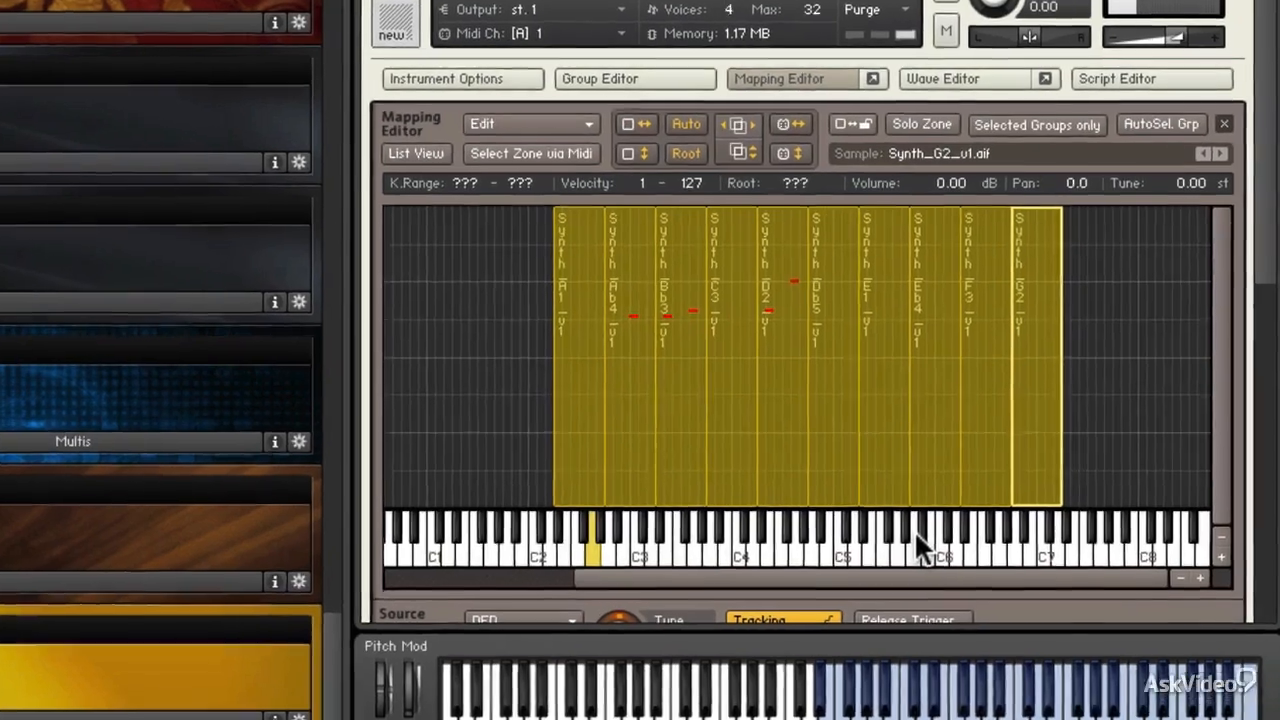
Examine each sample zone in turn, comparing its root key with its assigned key range.
click(496, 345)
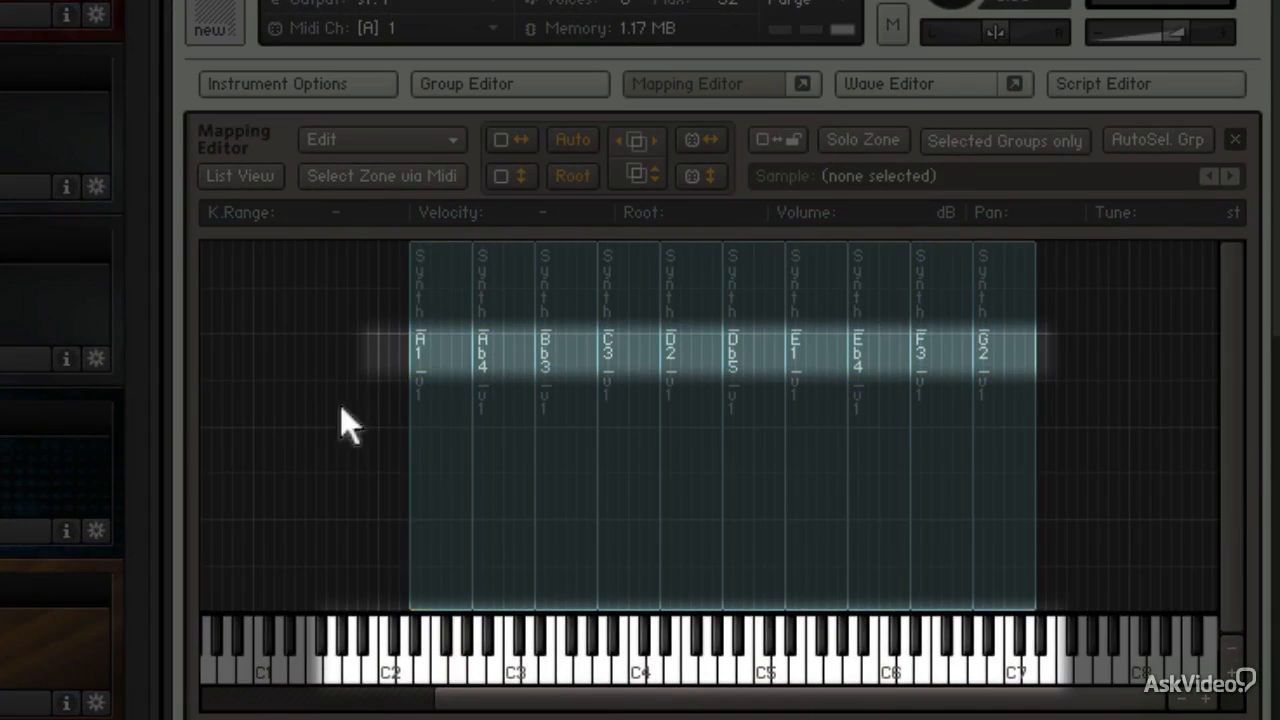
click(445, 379)
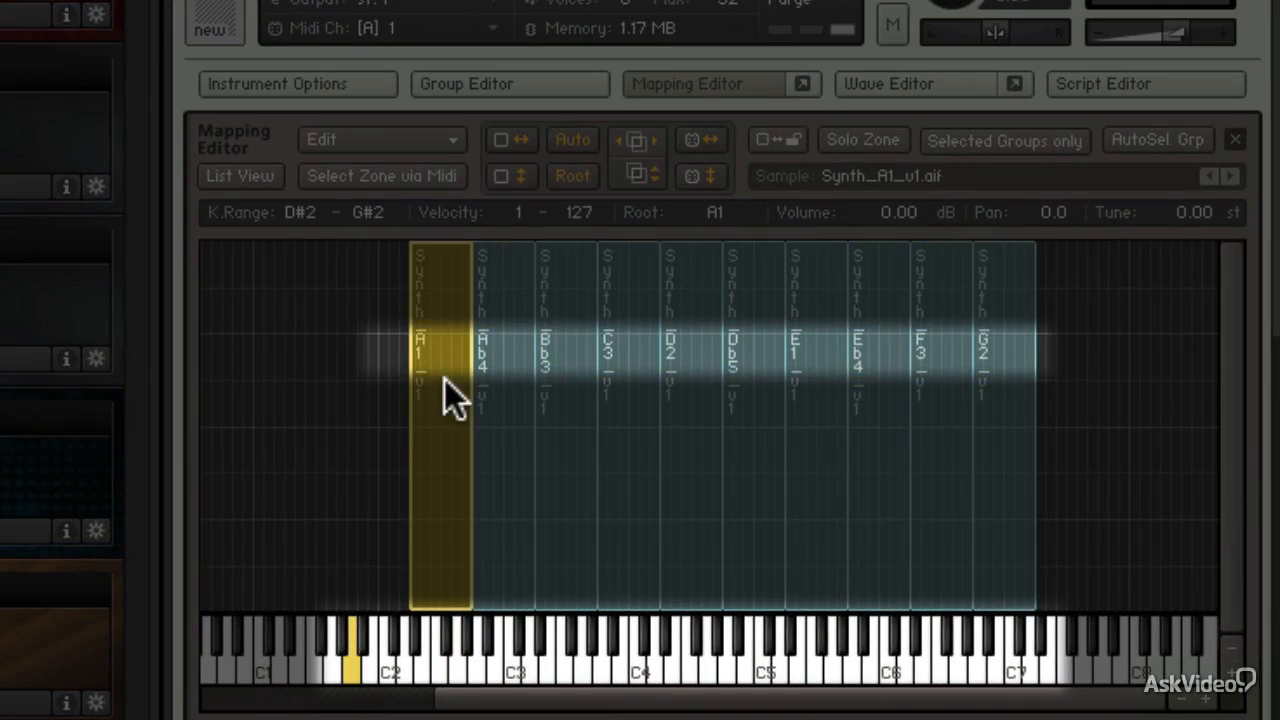
click(484, 497)
click(558, 480)
click(610, 476)
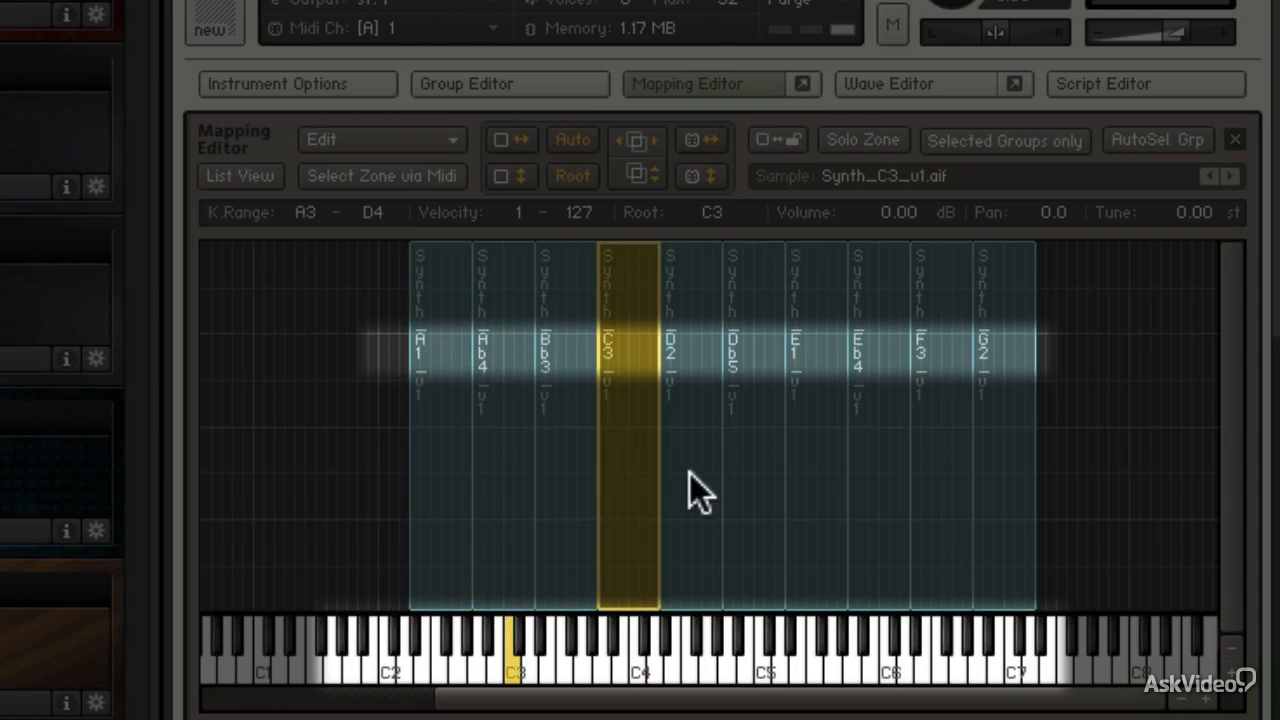
click(700, 478)
click(748, 484)
click(792, 488)
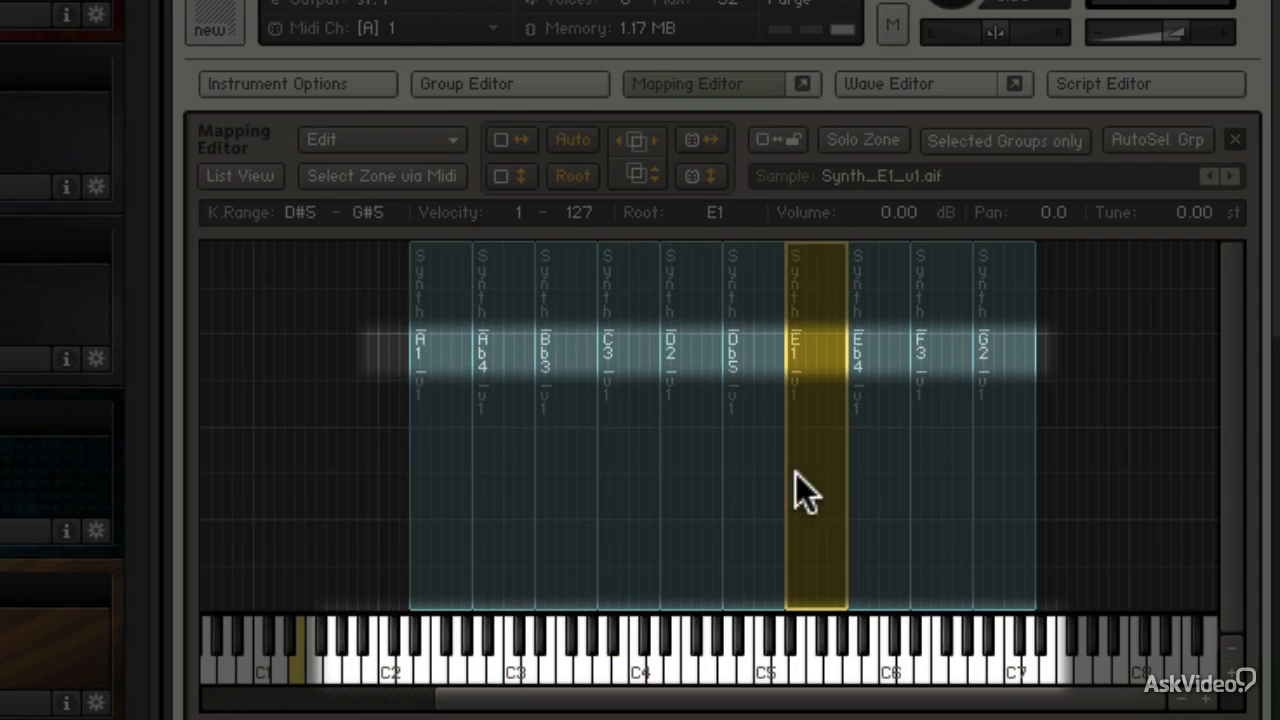
click(890, 472)
click(930, 466)
click(994, 461)
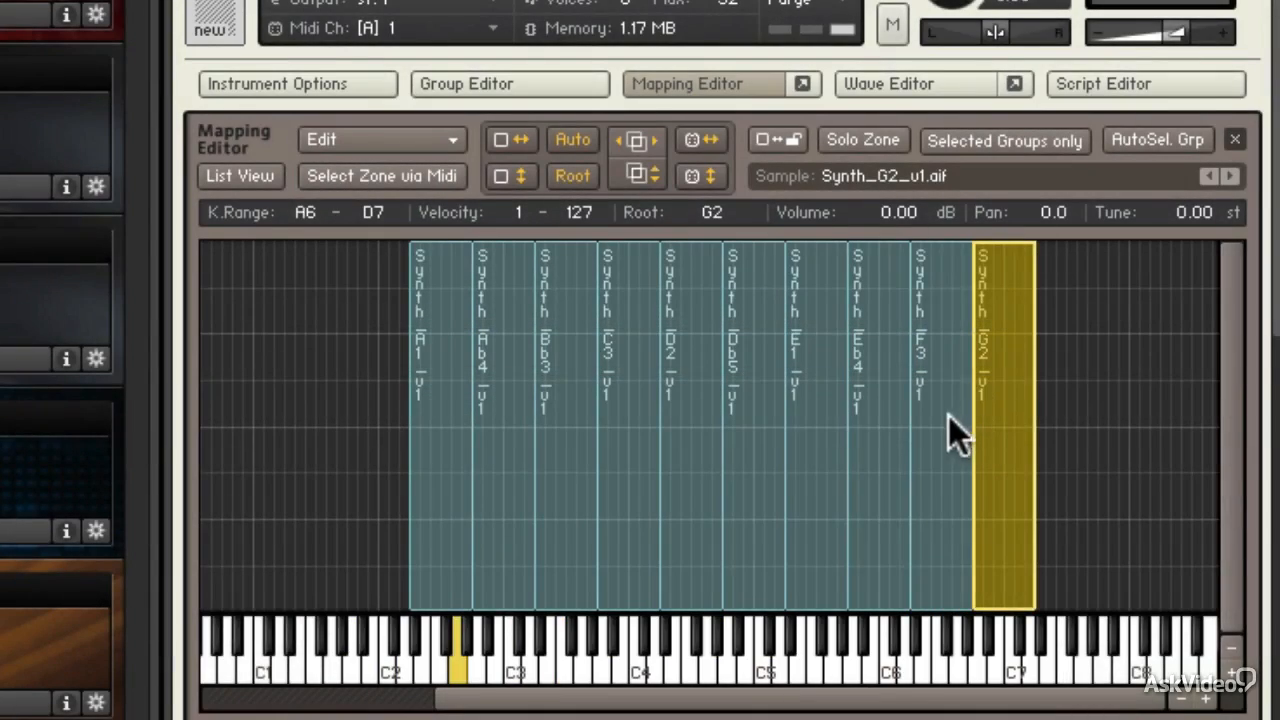
click(948, 415)
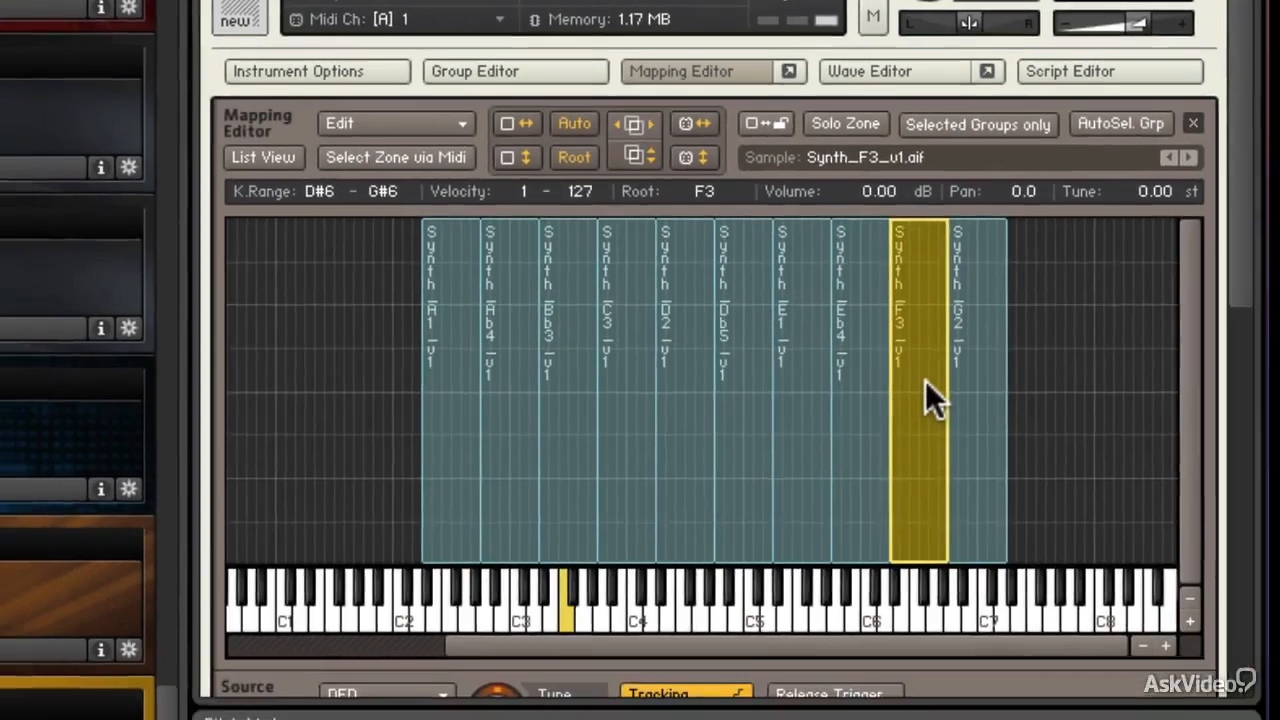
Auto-spread the key ranges of all zones via their root keys and review the spread along the keyboard.
drag(390, 275, 924, 326)
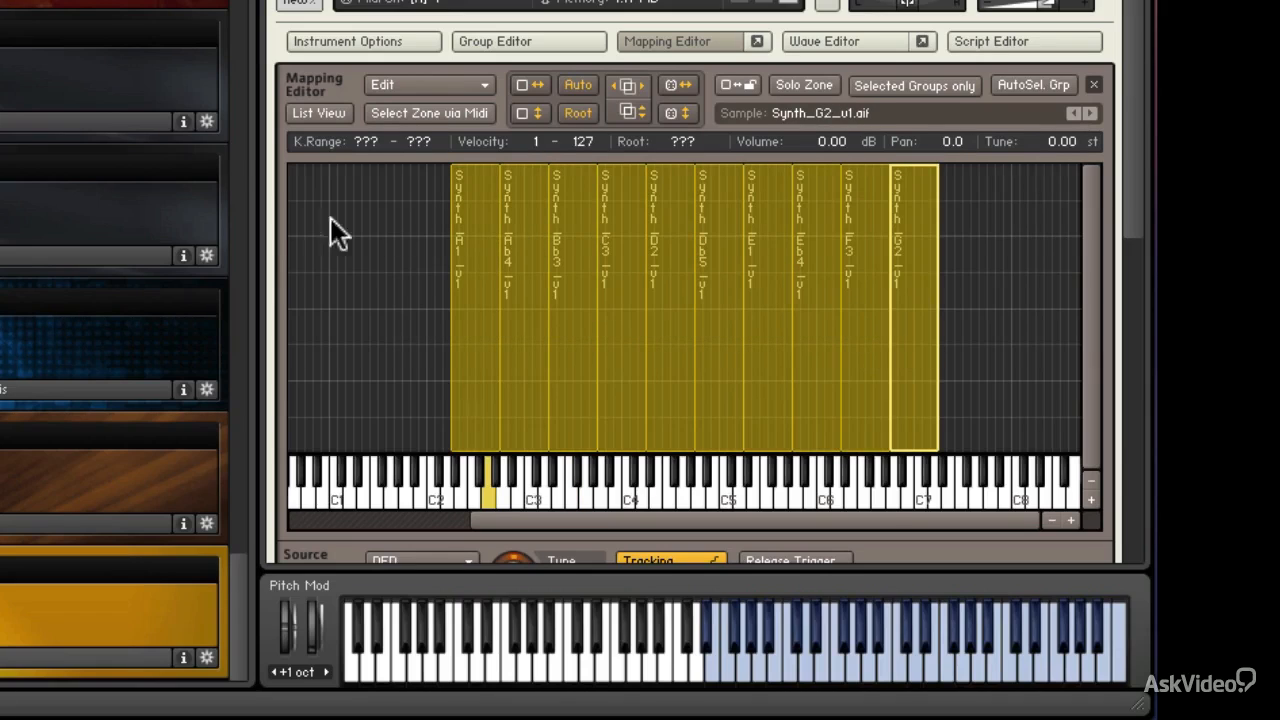
right_click(477, 178)
mouse_move(588, 697)
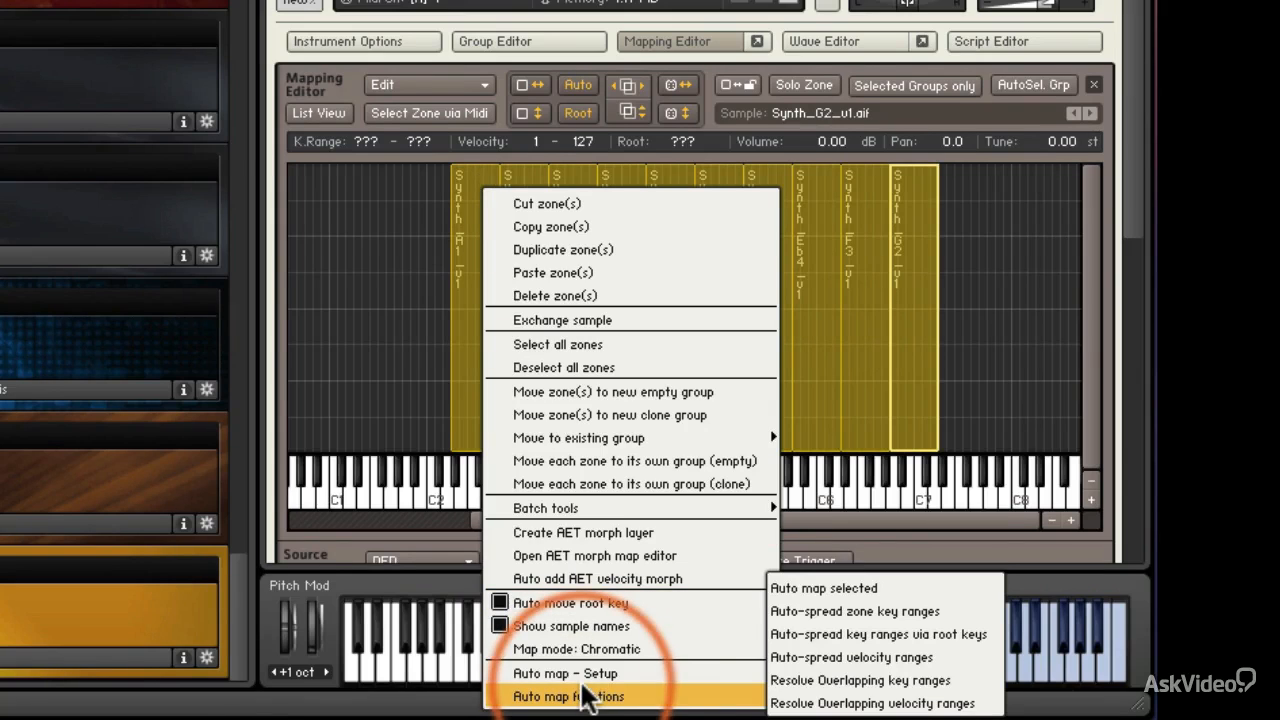
click(874, 632)
drag(606, 520, 546, 518)
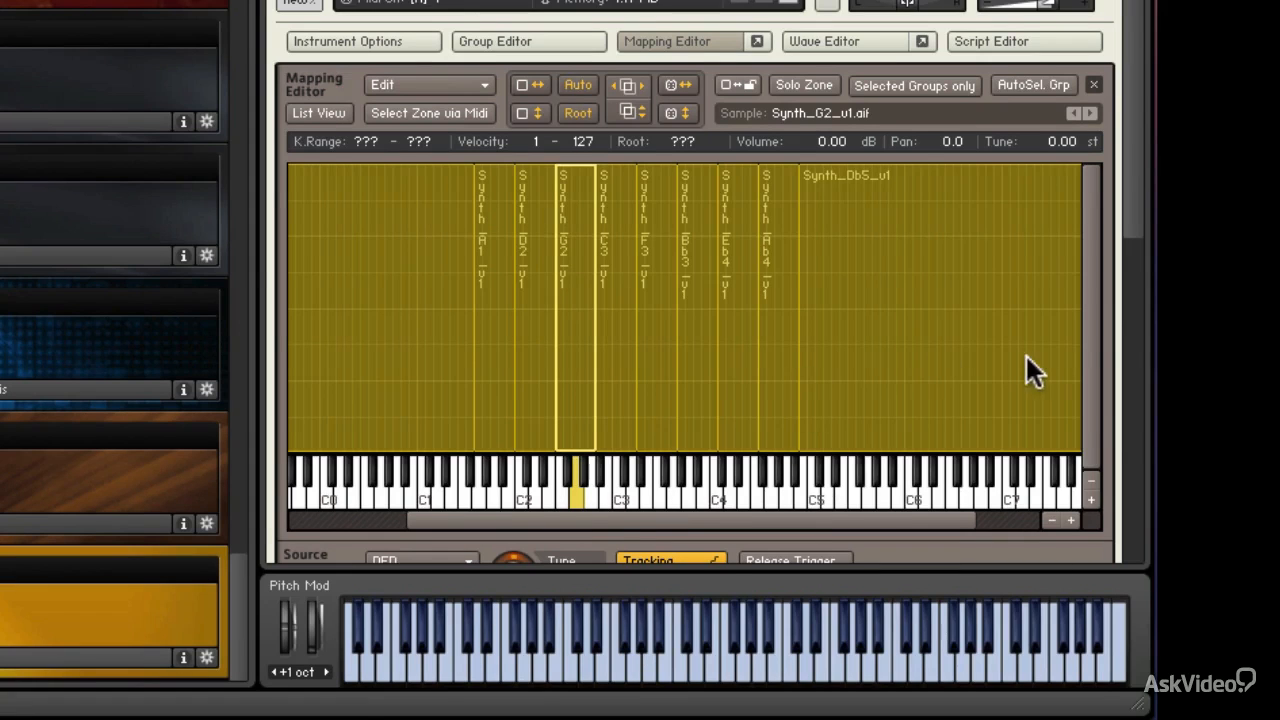
drag(621, 530, 522, 483)
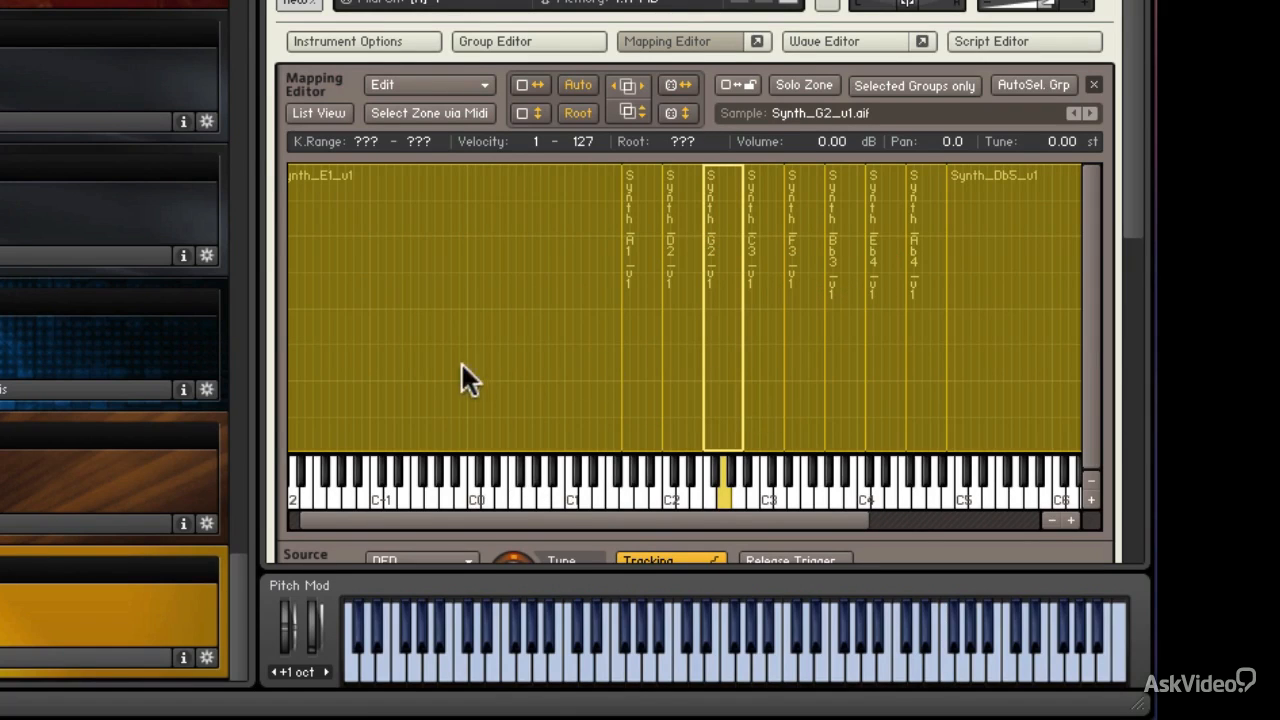
drag(772, 517, 843, 521)
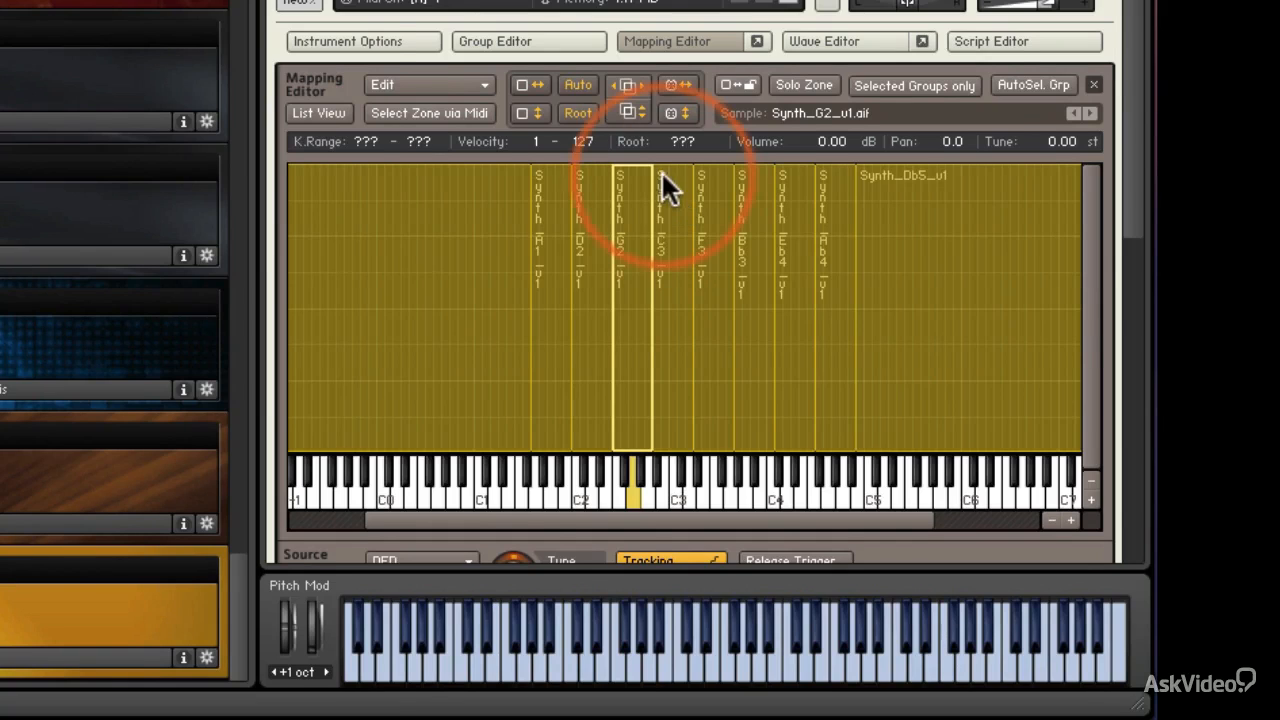
Show the Group Editor and select the Synth group.
click(485, 37)
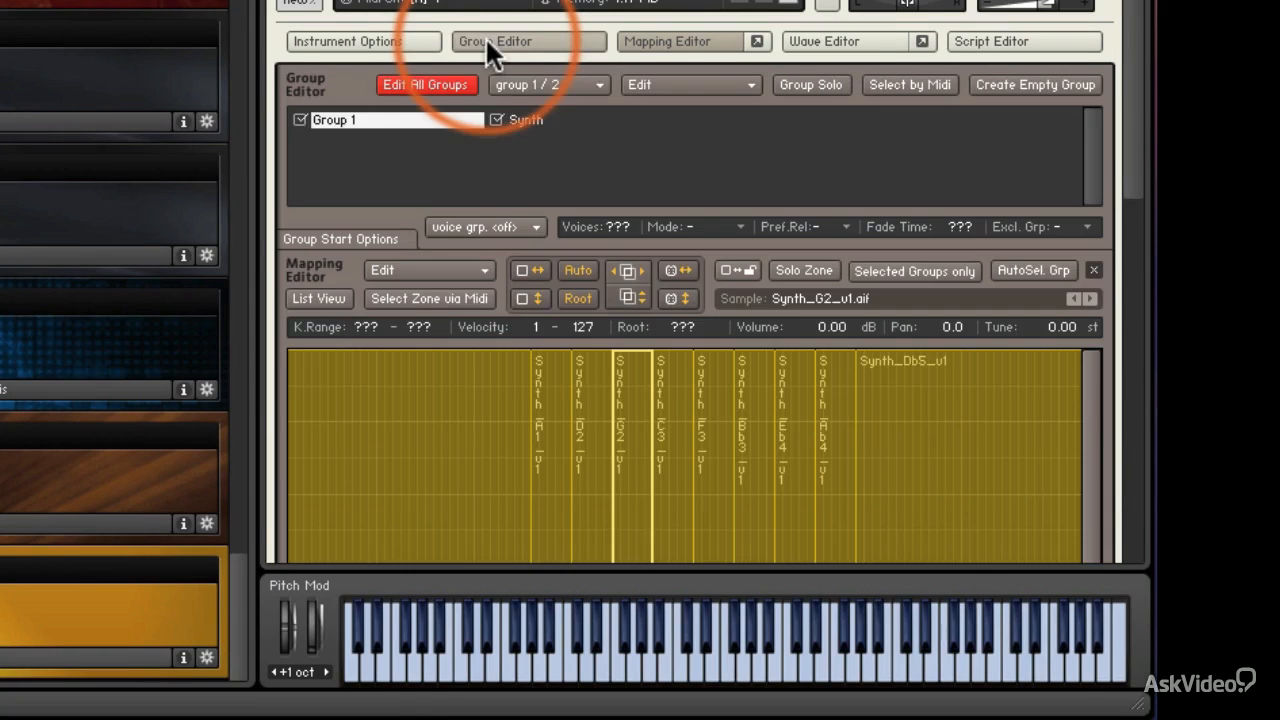
click(527, 121)
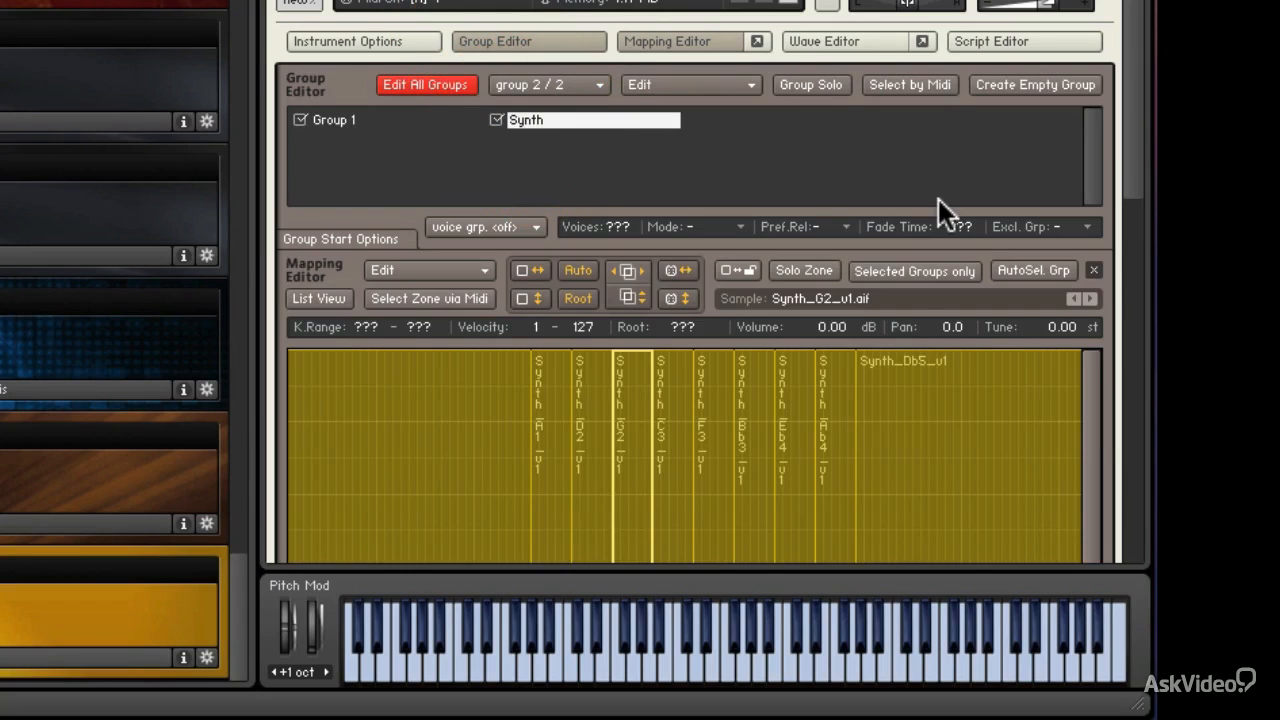